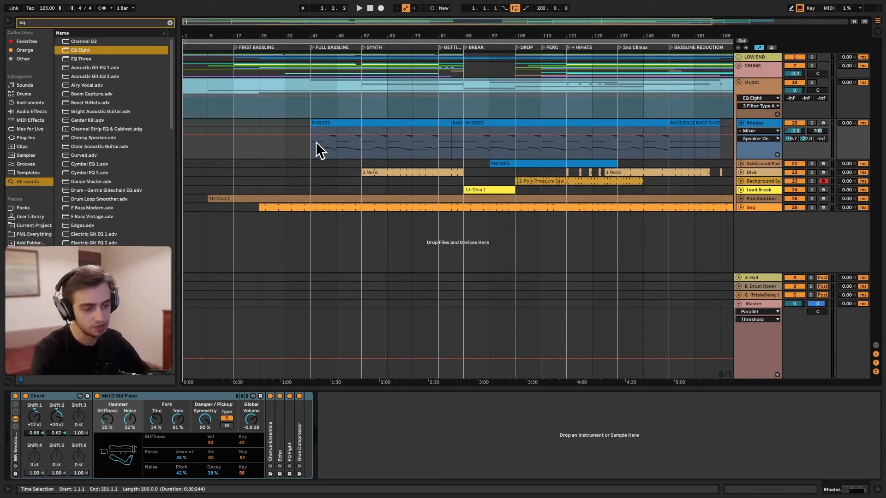
Step: Play the arrangement from the start of the Rhodes clip at bar 41 and listen to the Rhodes track in solo
left_click(319, 150)
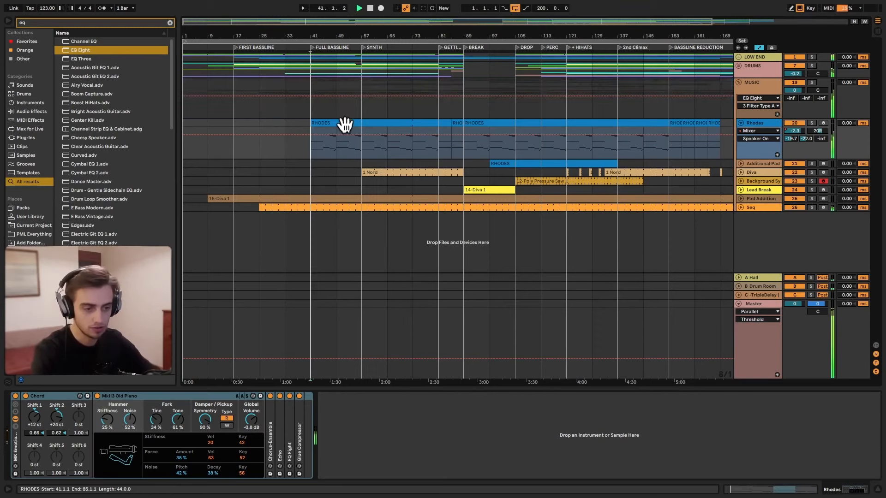
key("space")
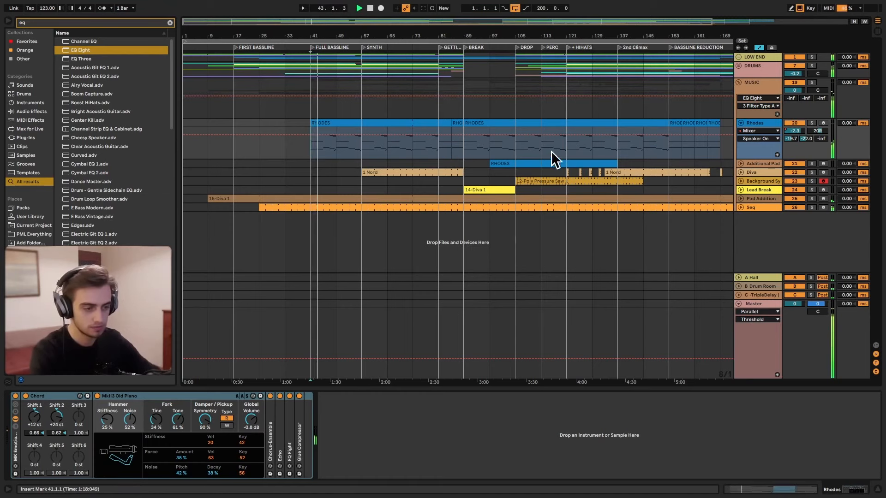
left_click(810, 124)
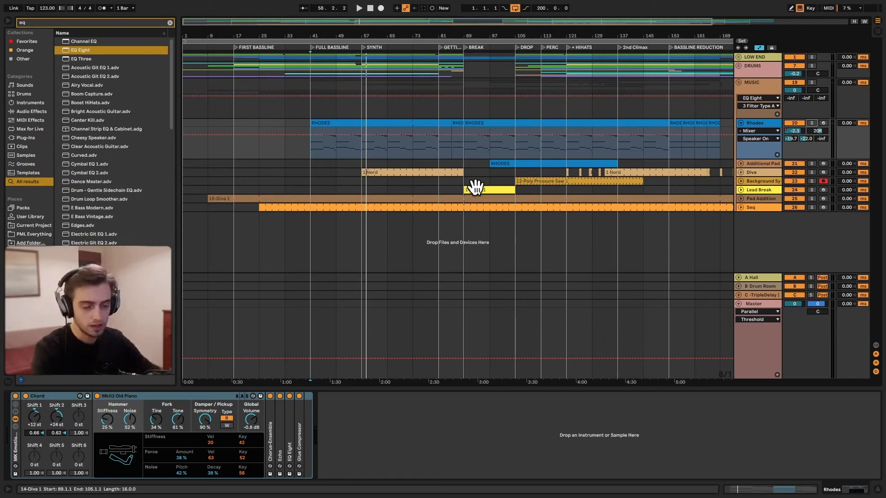
Step: Delete the whole device chain, from Chord through Glue Compressor, from the Rhodes track
left_click(107, 396)
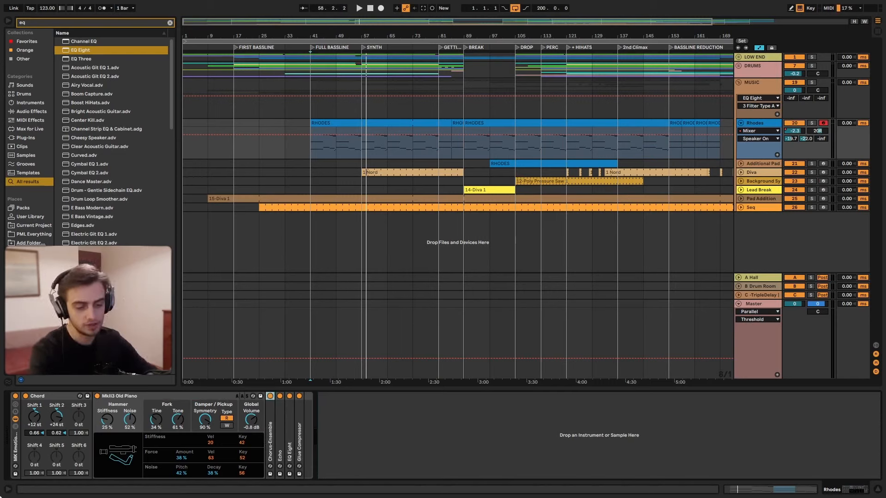
left_click(17, 455)
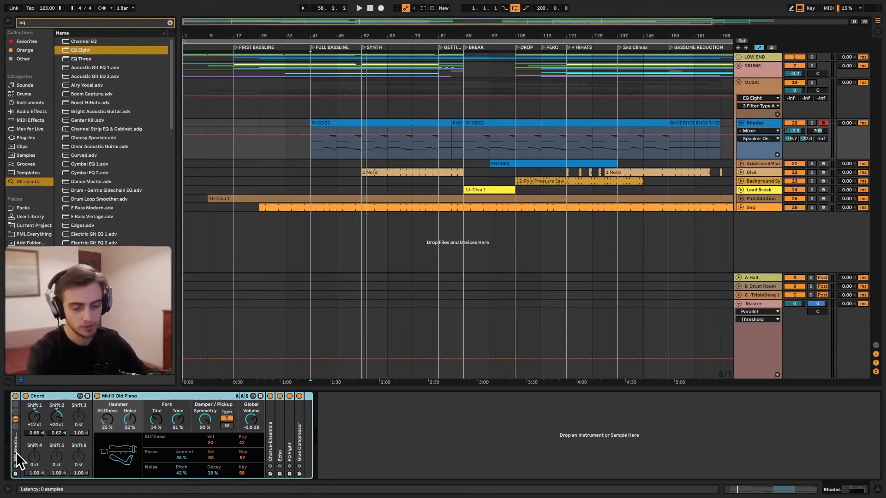
key("Delete")
Step: Search the instruments for "mk", audition the electric piano presets and load E-Piano MKII Old onto the Rhodes track
left_click(169, 22)
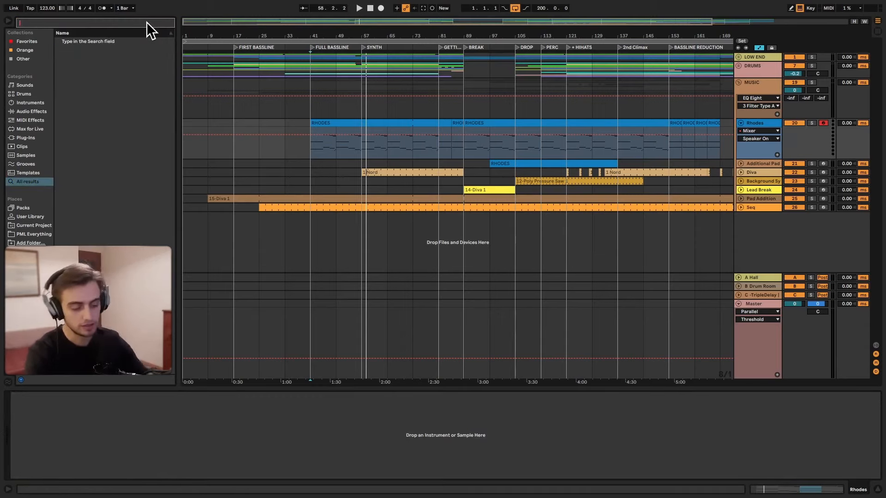
type("mk")
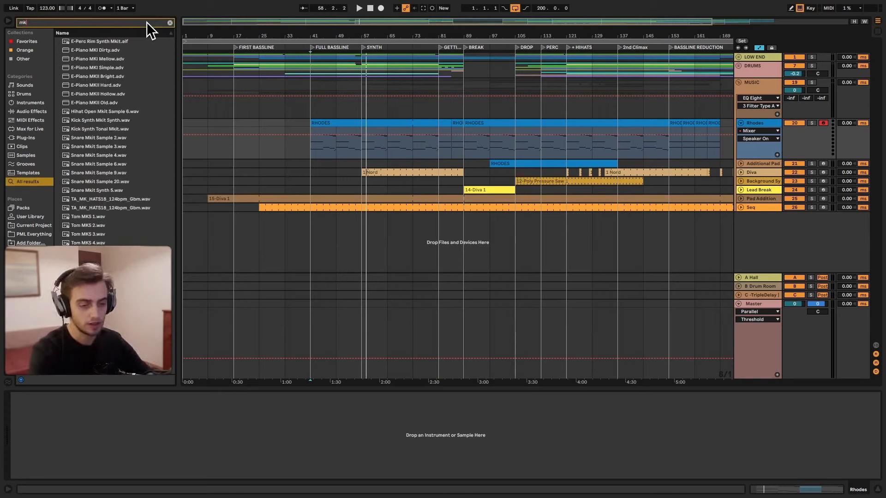
left_click(32, 102)
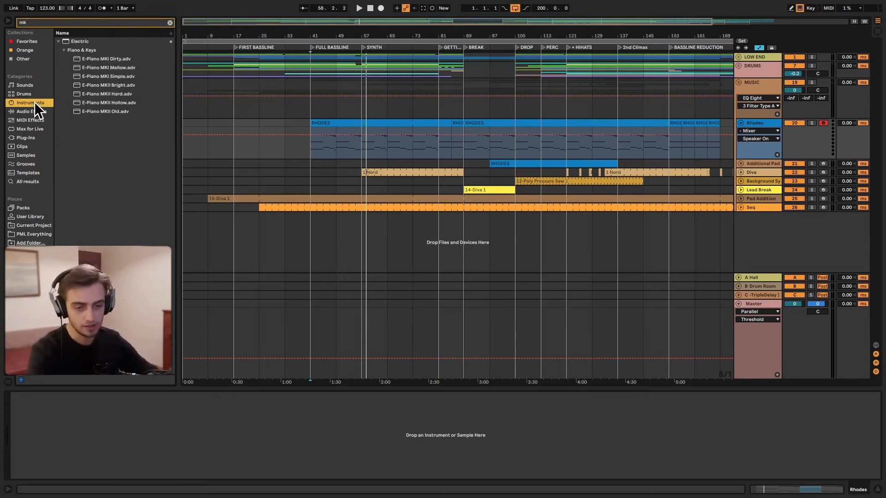
left_click(121, 57)
key("Down")
key("Down")
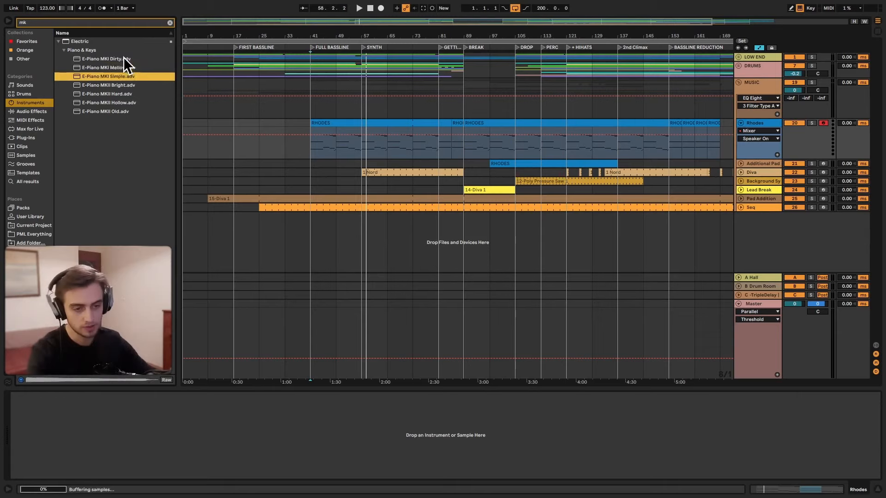
key("Down")
key("Down")
key("Down")
key("Down")
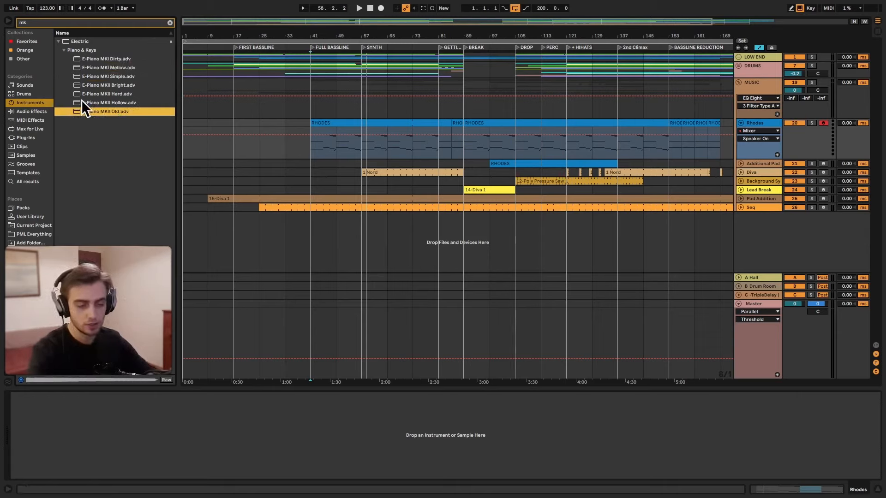
double_click(82, 111)
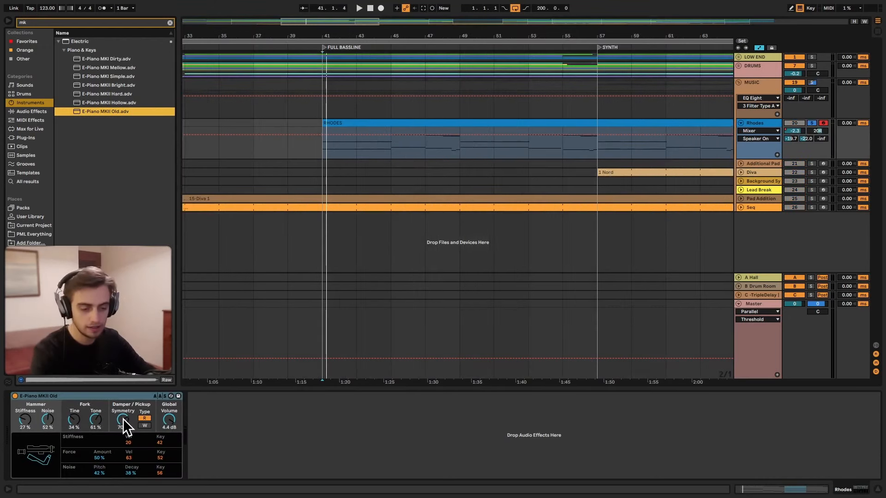
Step: Set the electric piano's pickup Symmetry to 88 % and its hammer Force Amount to 30 %
left_click_drag(124, 417, 124, 412)
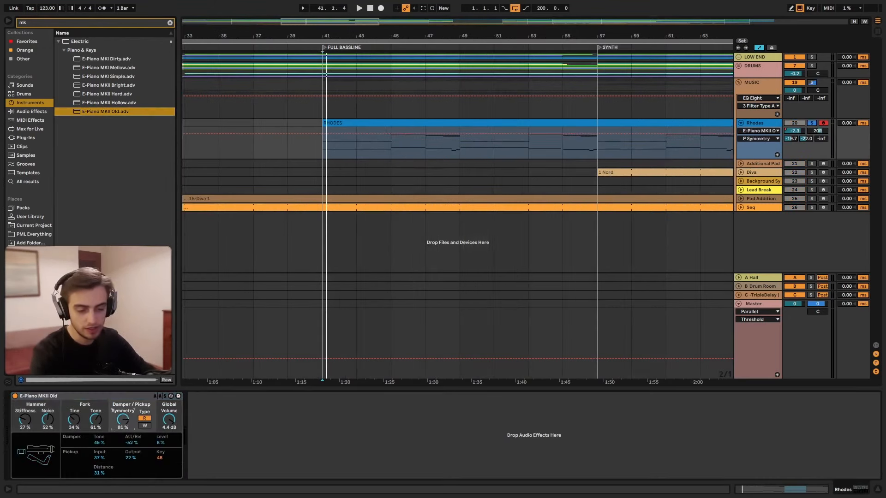
left_click_drag(124, 417, 124, 416)
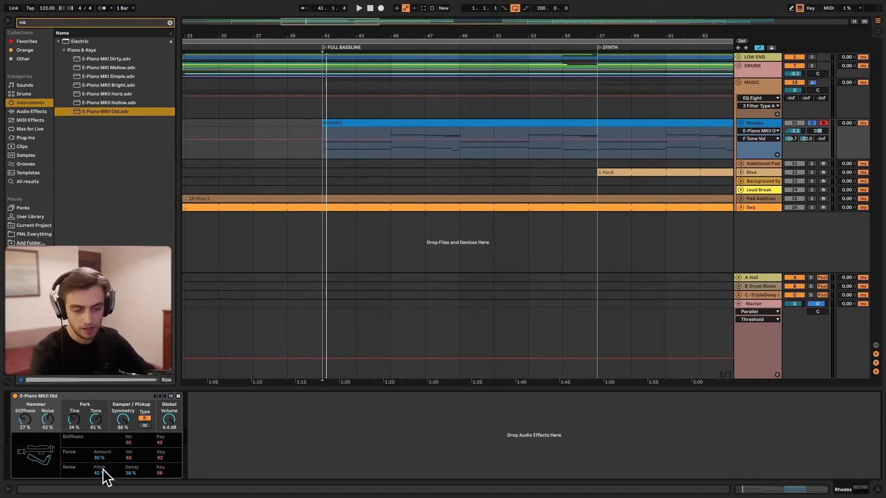
left_click_drag(104, 458, 104, 467)
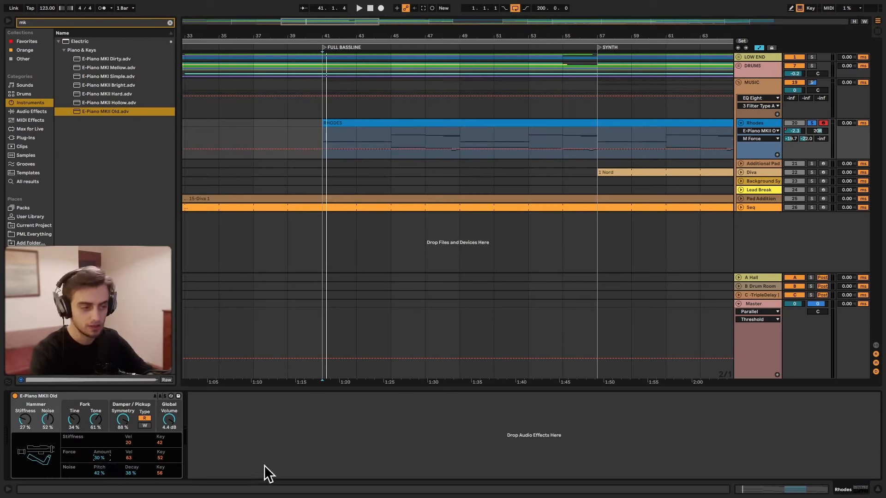
key("a")
key("z")
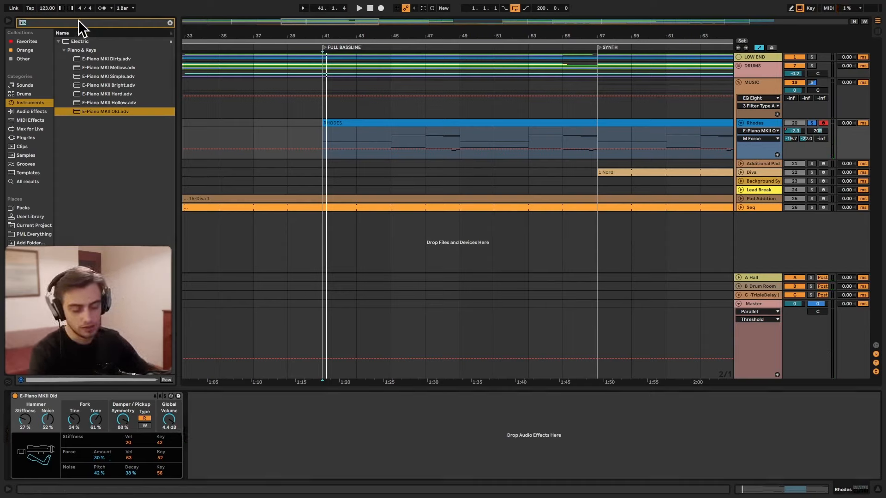
Step: Find the Chord MIDI effect and add it before the electric piano on the Rhodes track
type("chord")
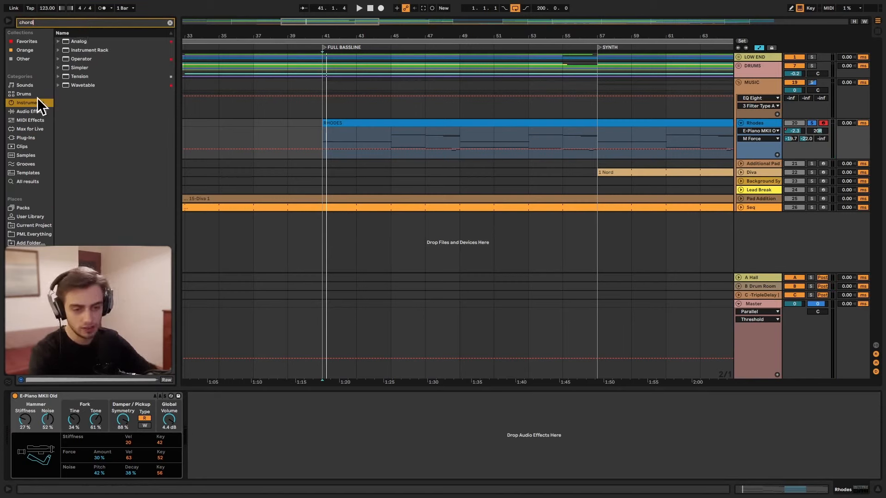
left_click(31, 120)
double_click(77, 50)
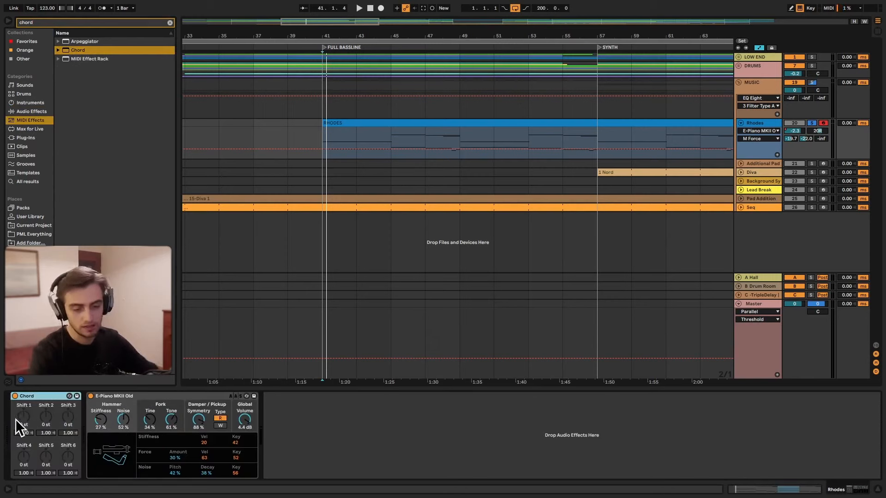
Step: Set Chord's Shift 1 to +12 st with velocity 0.62 and Shift 2 to +24 st with velocity 0.63
left_click(24, 417)
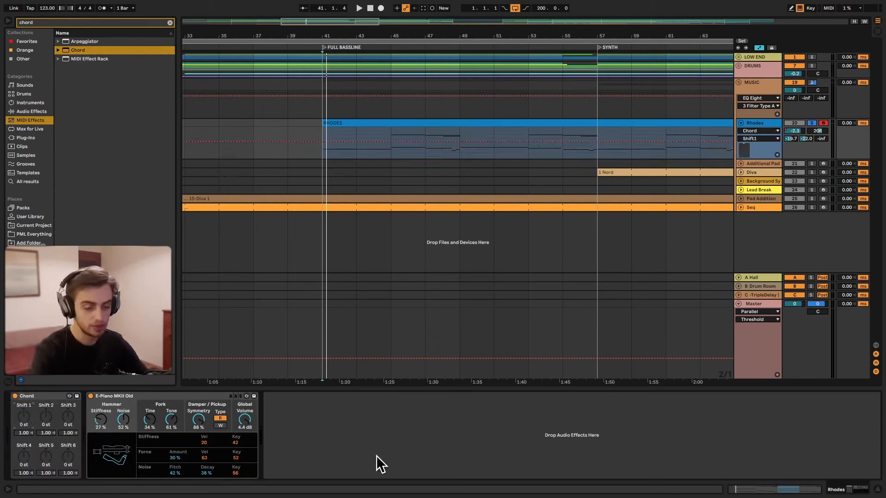
key("Return")
left_click(45, 418)
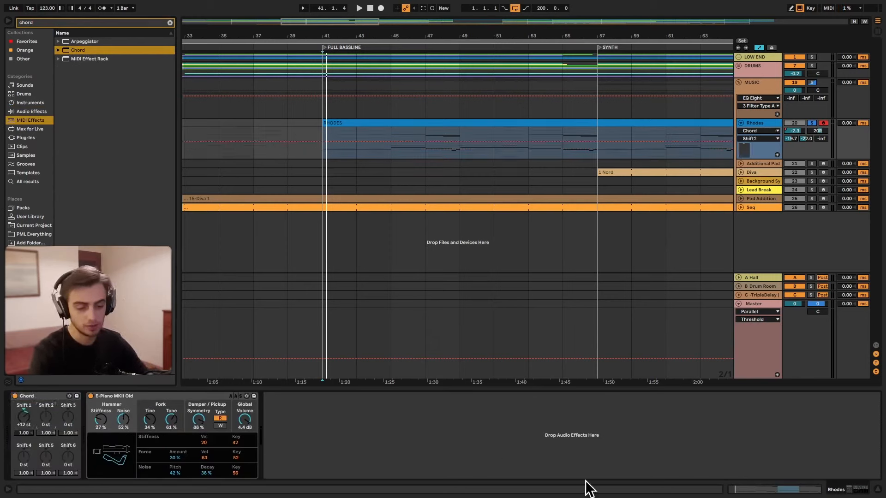
type("24")
key("Return")
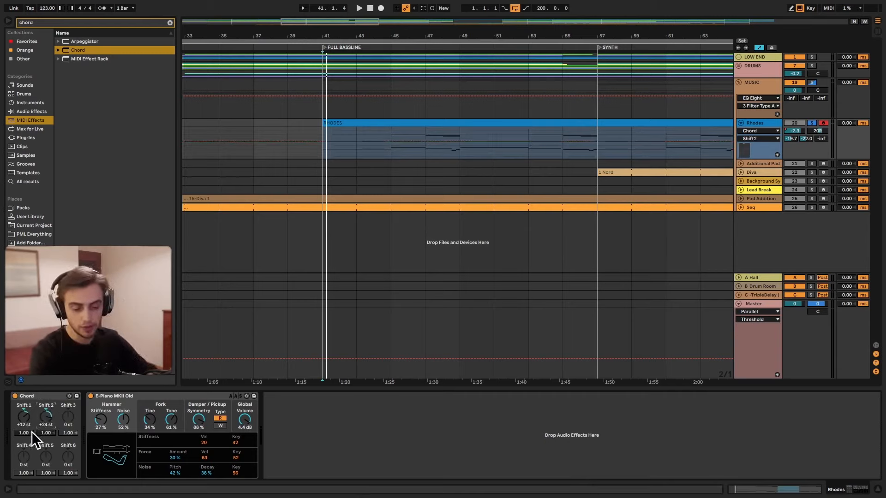
left_click_drag(26, 431, 27, 441)
left_click_drag(46, 433, 46, 447)
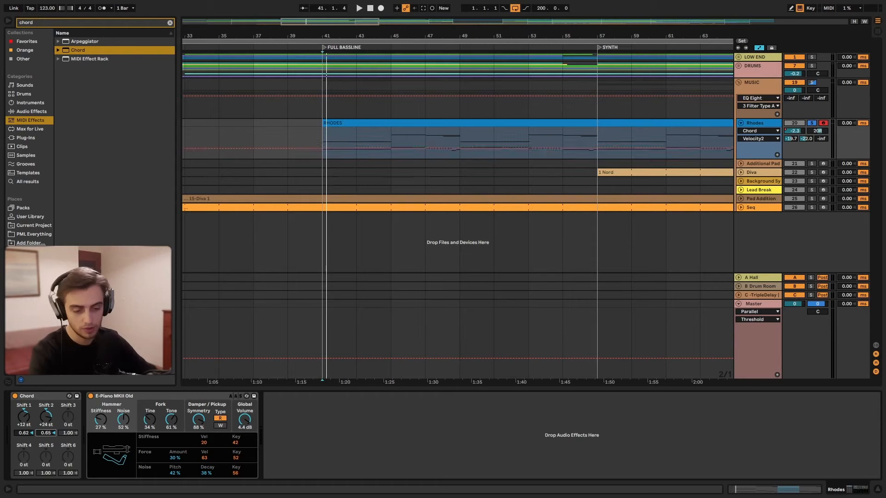
Step: Play the Rhodes part from bars 41, 45 and 47 to hear the added octaves
left_click(45, 397)
key("space")
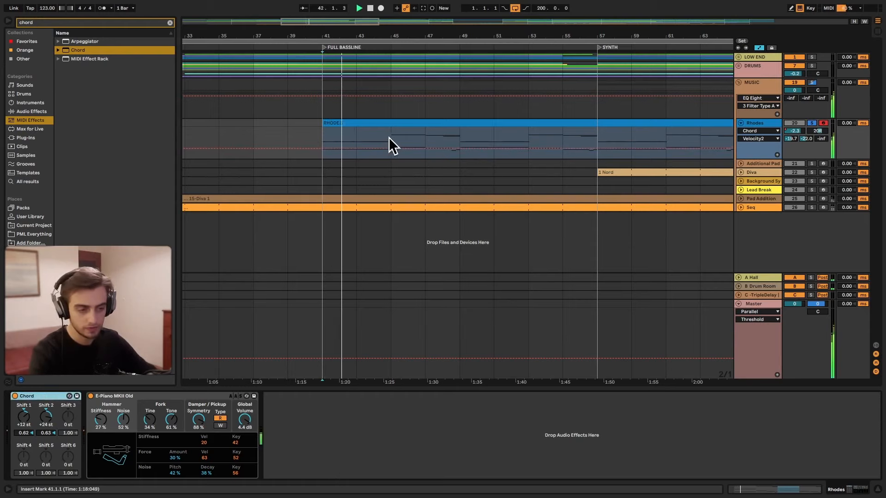
left_click(417, 144)
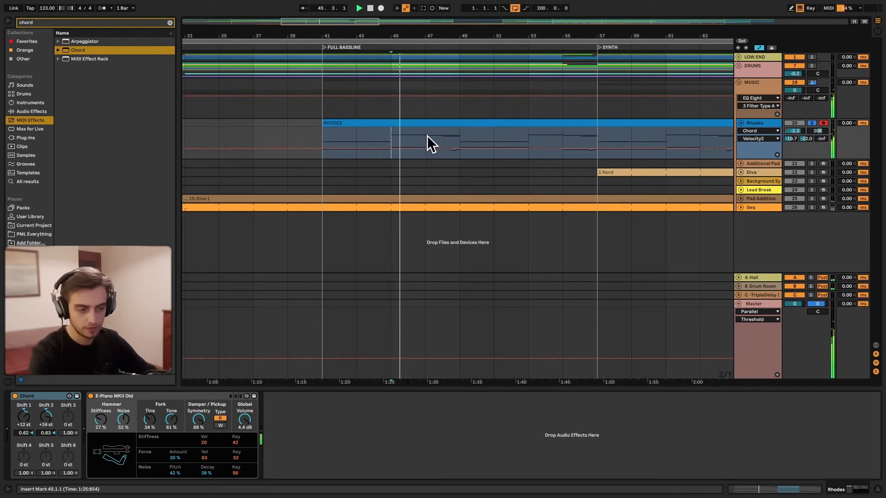
left_click(428, 139)
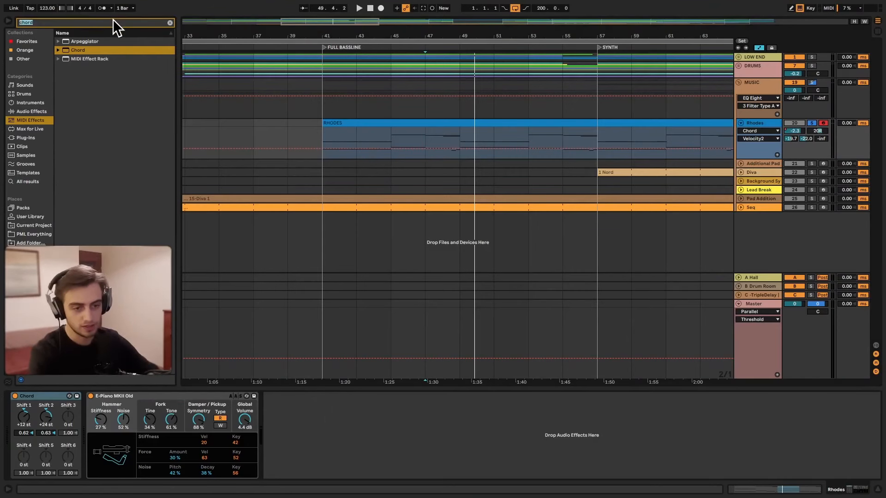
Step: Search all browser content for "chorus" and add Chorus-Ensemble after the electric piano
type("chorus")
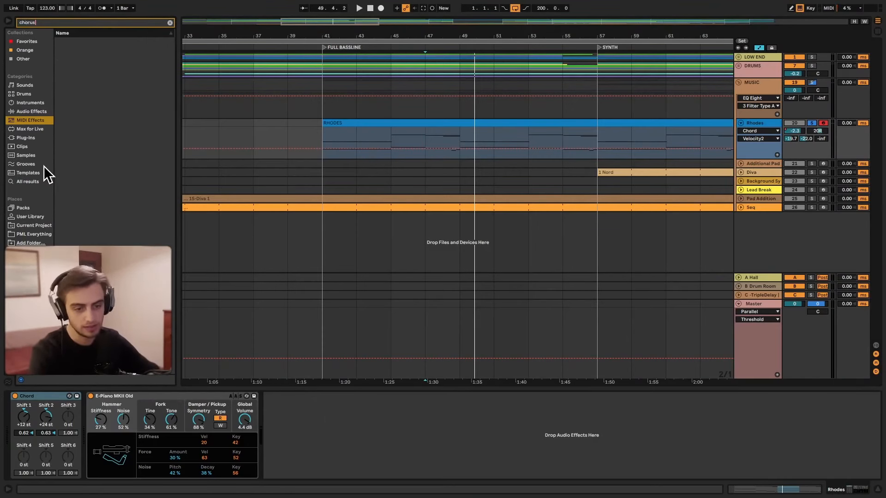
left_click(37, 181)
left_click_drag(95, 41, 367, 439)
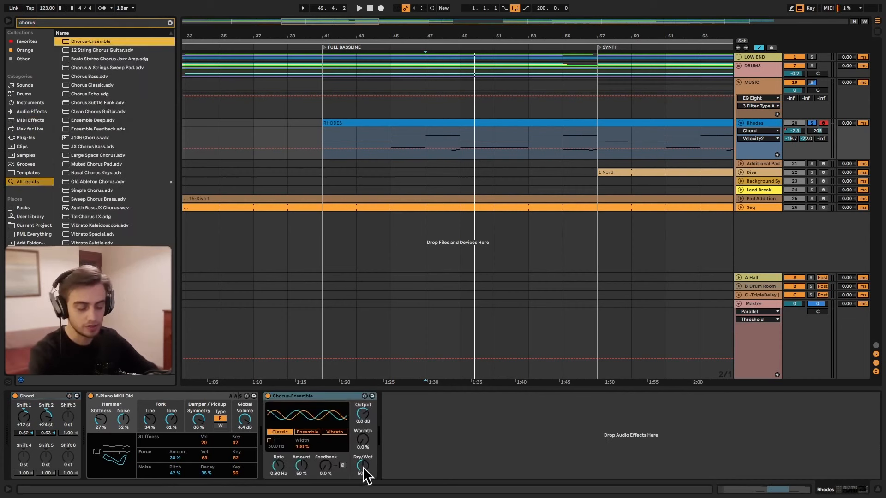
Step: Set Chorus-Ensemble's Dry/Wet to 40 % during playback and enable its high-pass filter at 434 Hz
key("space")
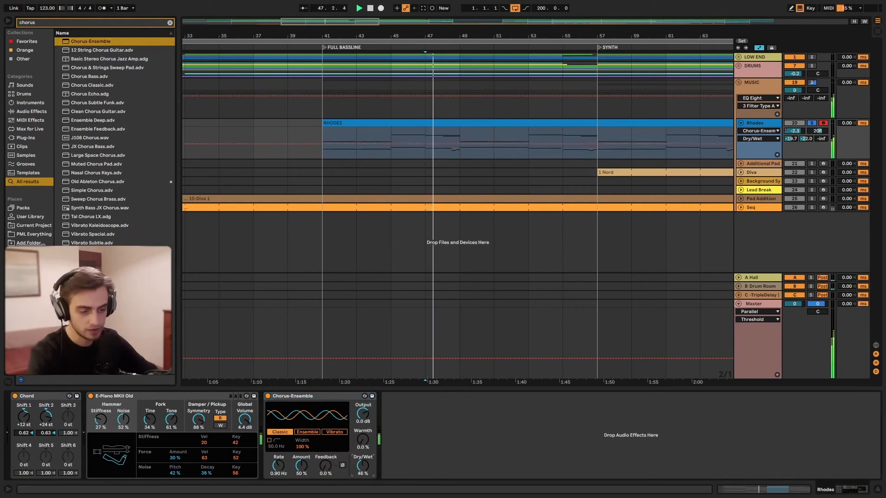
left_click_drag(361, 467, 361, 478)
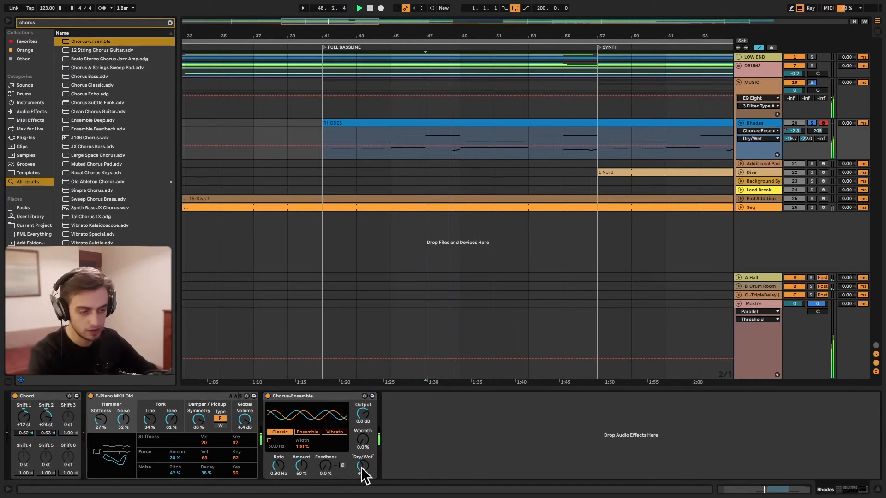
left_click(269, 441)
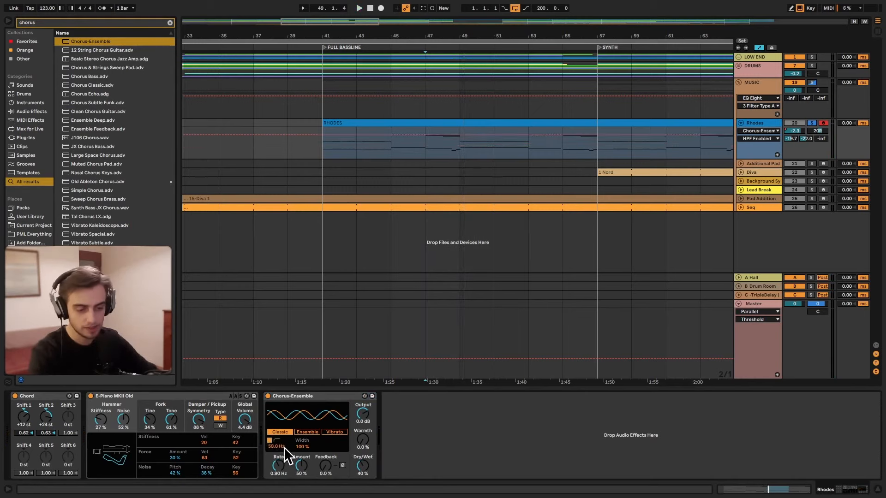
left_click_drag(285, 447, 285, 426)
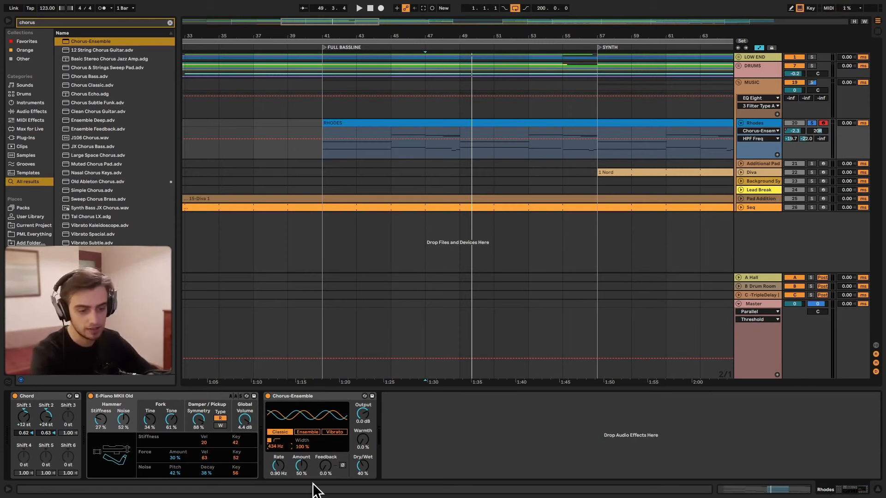
Step: Add Echo after Chorus-Ensemble and, checking by playback, set its Dry/Wet to 35 % and Reverb to 71 %
type("echo")
key("Return")
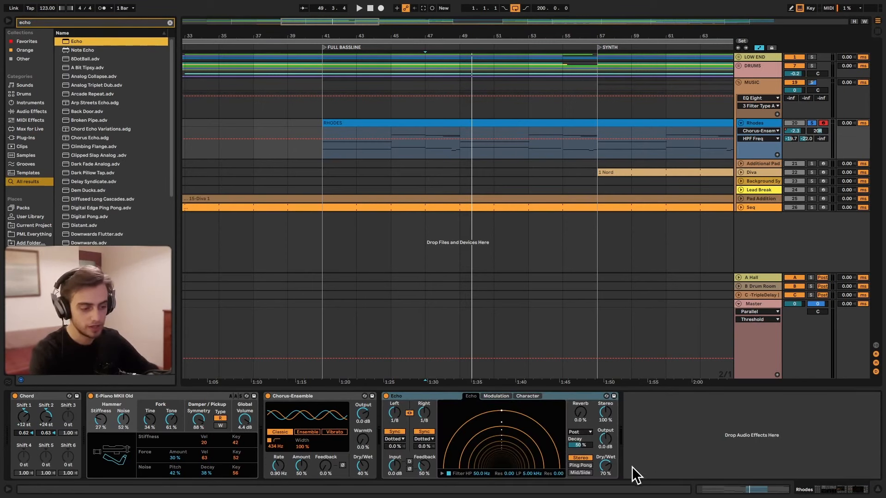
key("space")
left_click_drag(608, 468, 608, 486)
key("space")
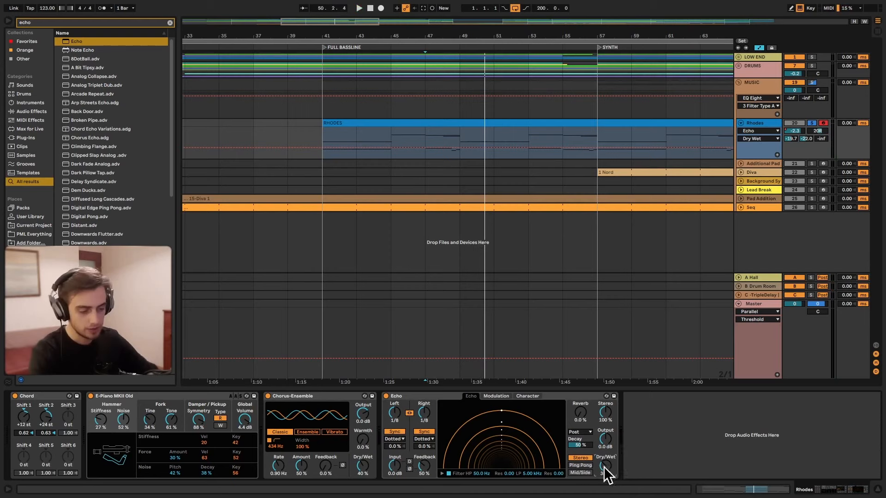
left_click_drag(580, 413, 581, 410)
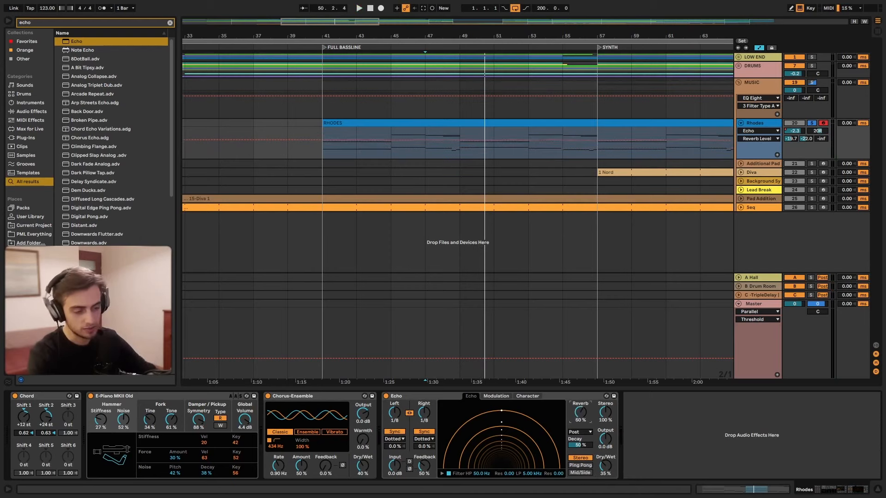
key("space")
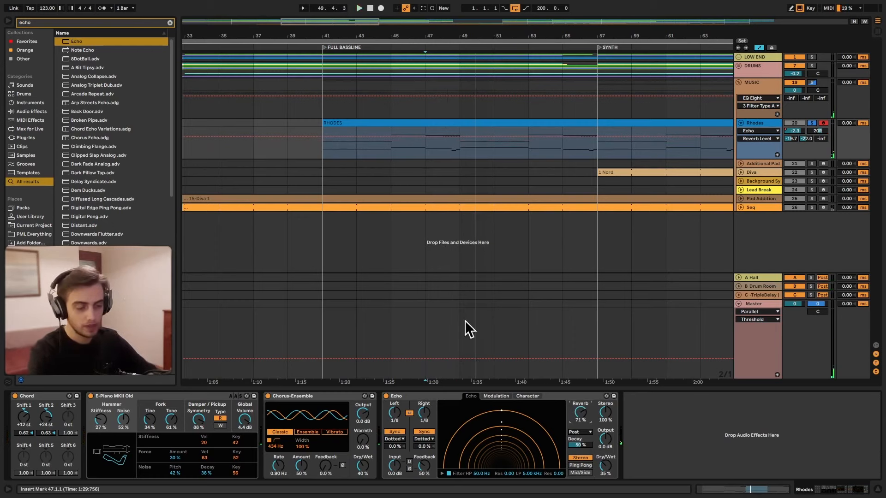
Step: Add EQ Eight after Echo, make its first band a low cut at 144 Hz, and check it by playback
type("eq eight")
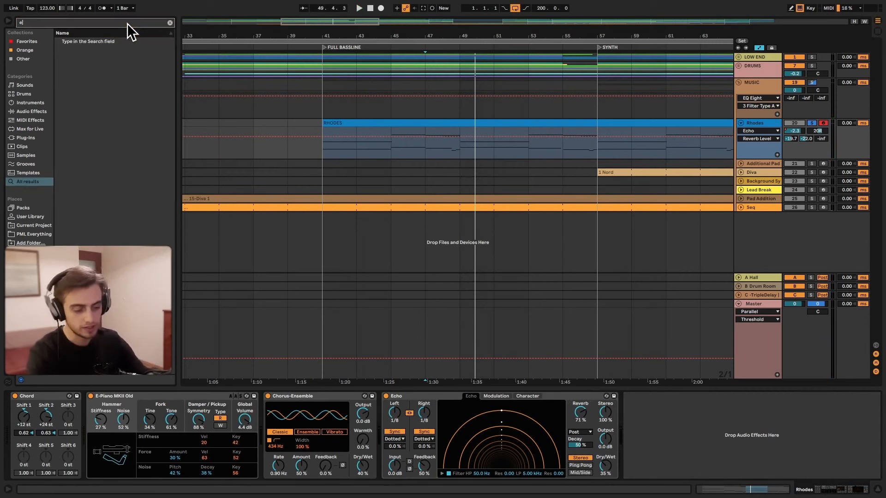
key("Return")
left_click(664, 467)
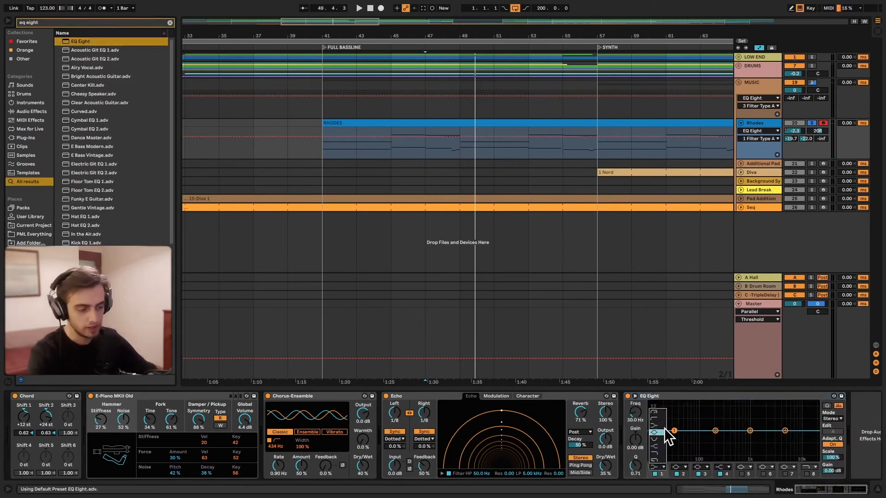
left_click(662, 414)
left_click_drag(674, 436, 708, 437)
key("space")
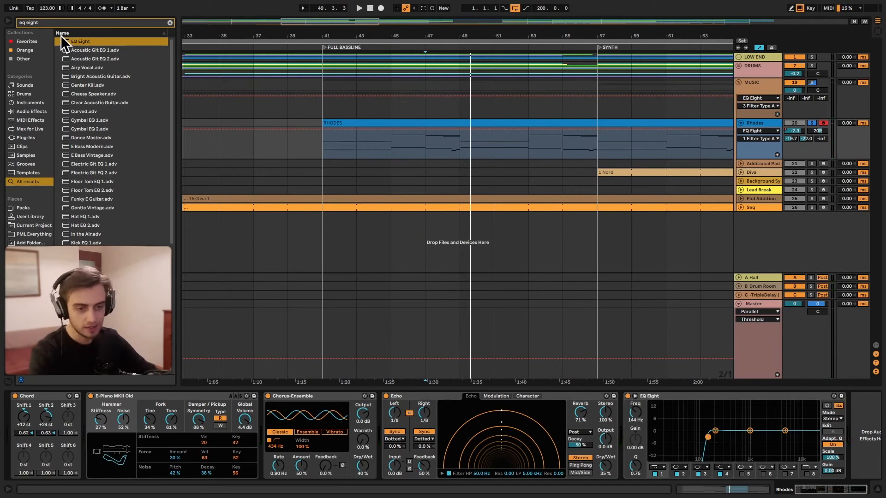
Step: Search the browser for "glue" and add Glue Compressor after EQ Eight
triple_click(51, 24)
key("BackSpace")
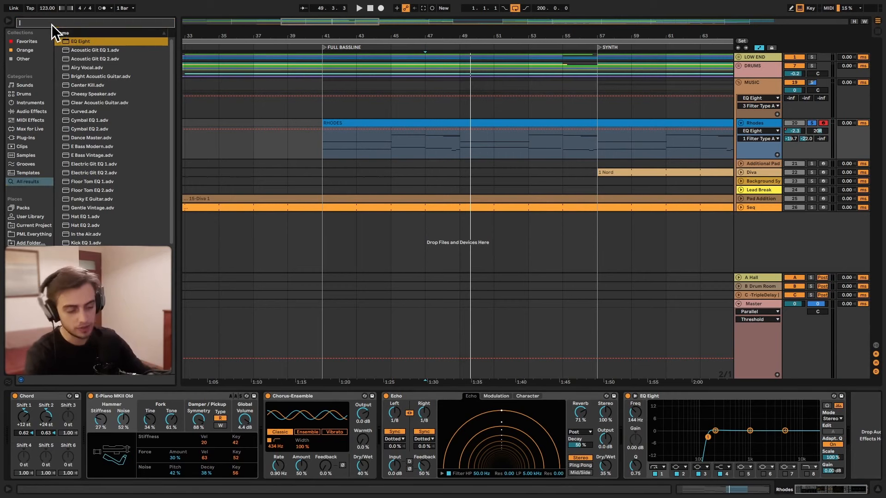
type("glue")
key("Return")
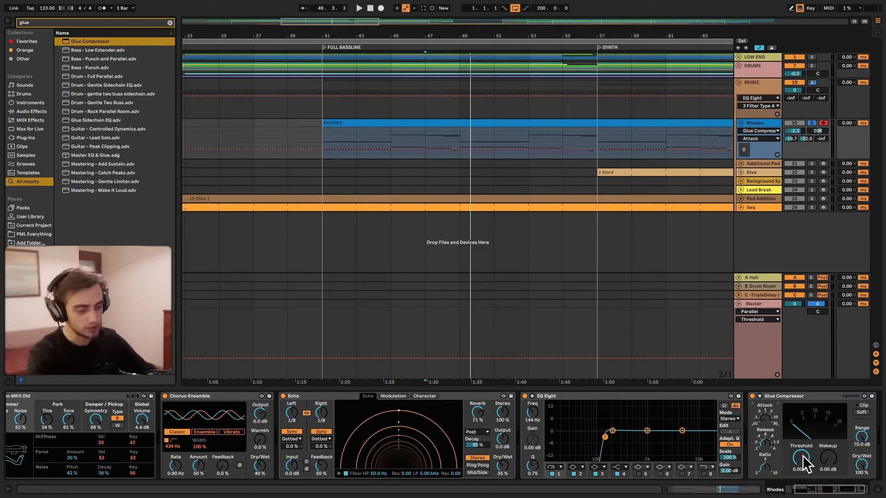
Step: Set Glue Compressor's Threshold to -29.2 dB and its Makeup to 14.4 dB, checking by playback
left_click_drag(805, 463, 805, 482)
key("space")
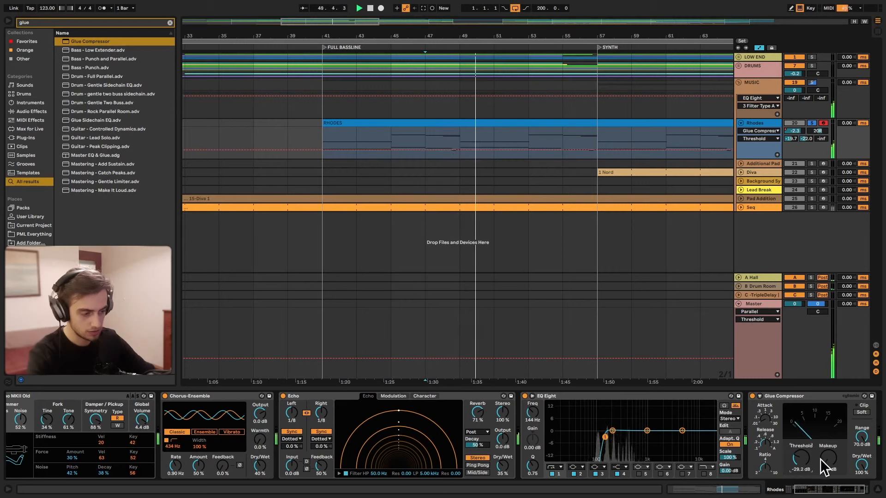
left_click_drag(831, 462, 831, 456)
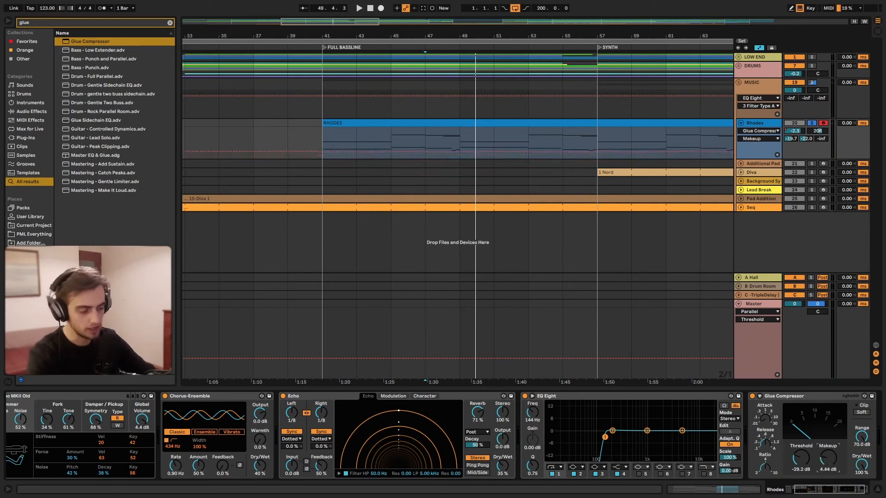
left_click_drag(828, 457, 829, 454)
Step: Play the soloed Rhodes part from bars 45, 47 and 49 to hear the compression
left_click(388, 155)
key("space")
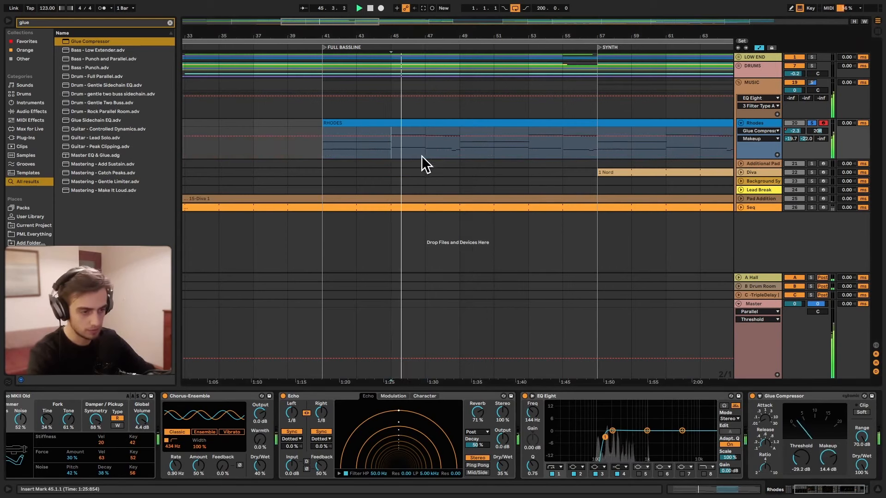
key("space")
left_click(430, 145)
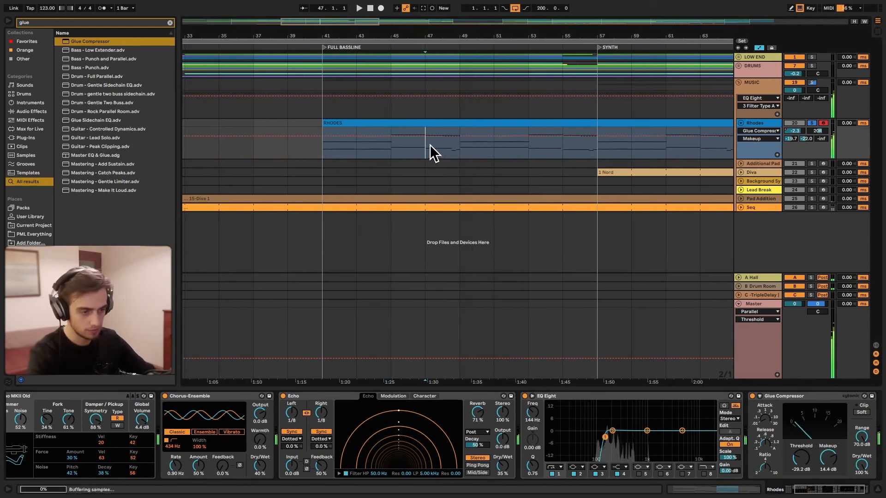
key("space")
left_click(459, 148)
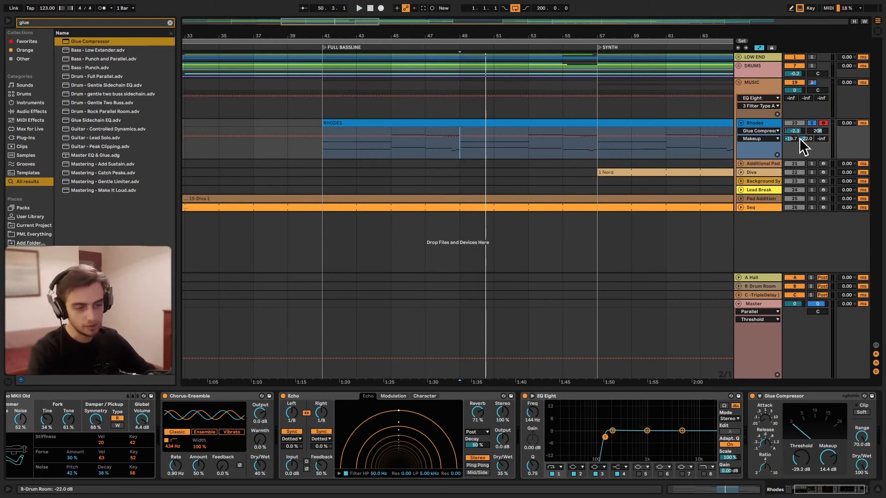
Step: Unsolo the Rhodes track and set Glue Compressor's Makeup to 16.2 dB while playing the mix from bar 41
left_click(811, 122)
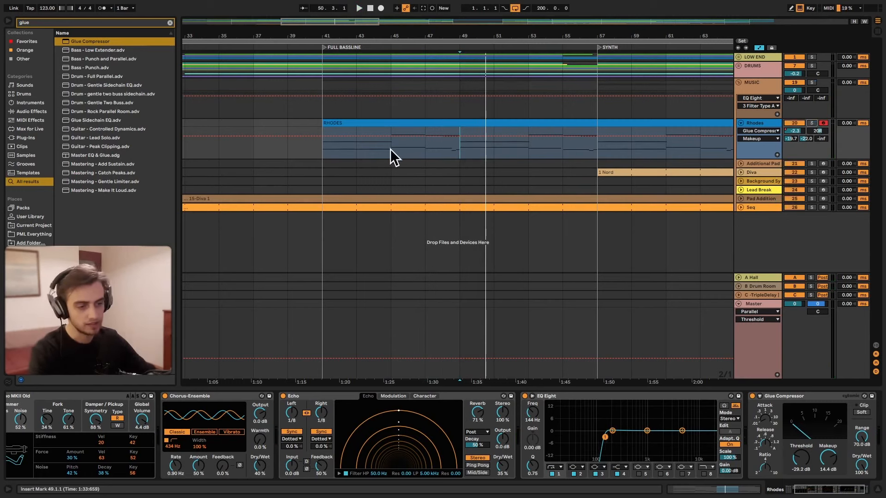
left_click(324, 157)
key("space")
left_click_drag(832, 466, 832, 460)
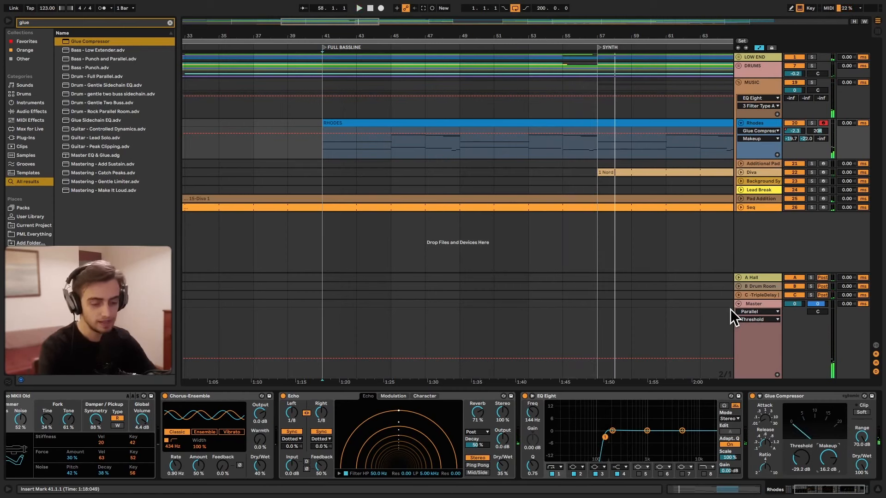
Step: Select all Rhodes devices from Chord through Glue Compressor and group them into one rack
left_click(822, 484)
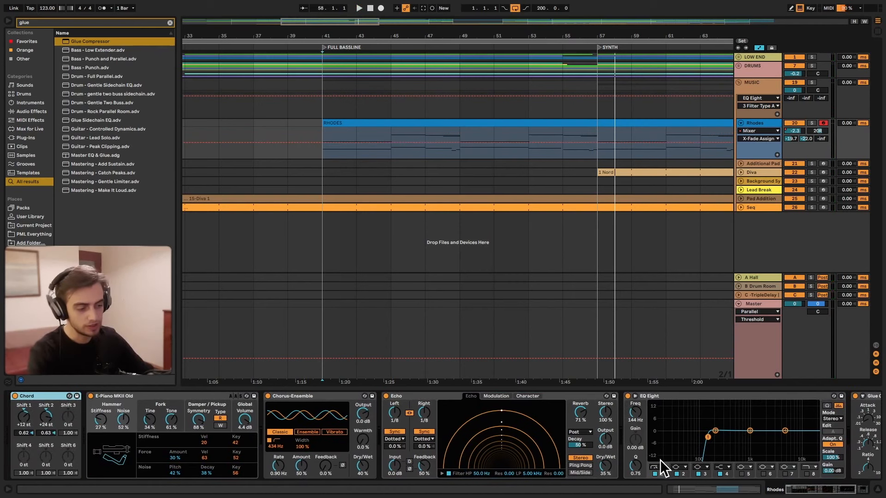
left_click(820, 493)
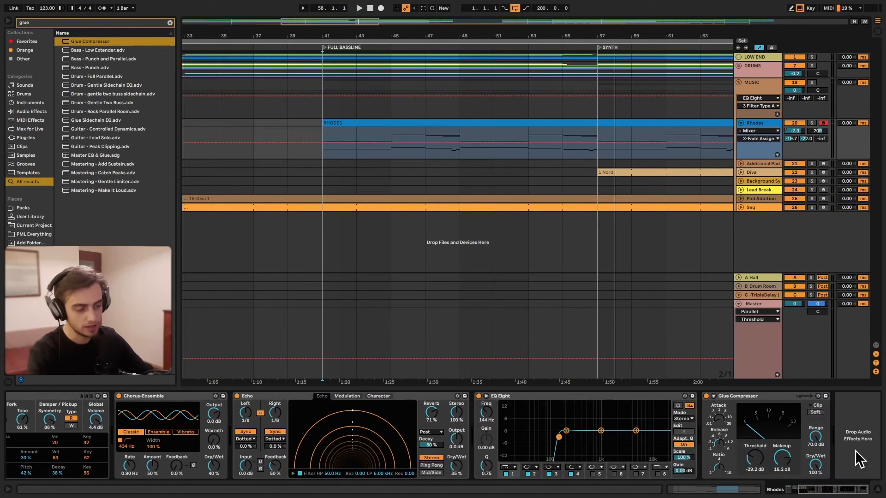
left_click(770, 395)
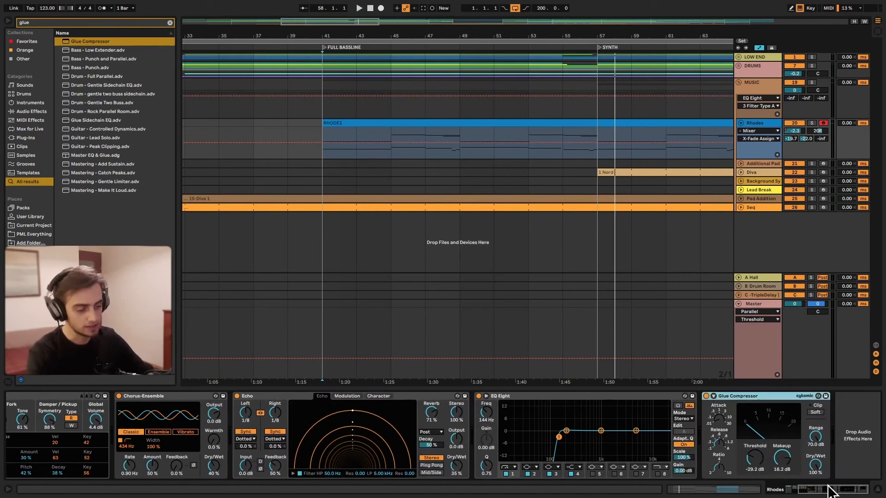
left_click_drag(825, 487, 706, 482)
left_click(53, 396)
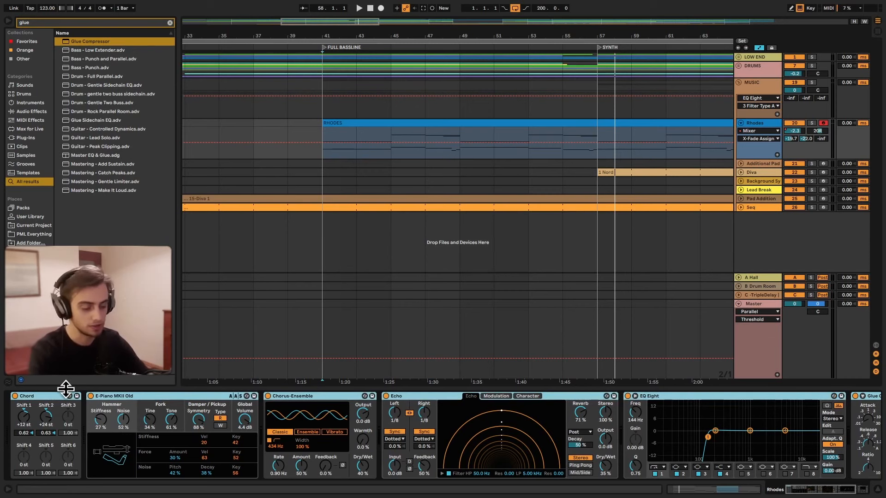
key("ctrl+g")
Step: Name the rack Old MK Piano and save it as a preset in the User Library
left_click(15, 425)
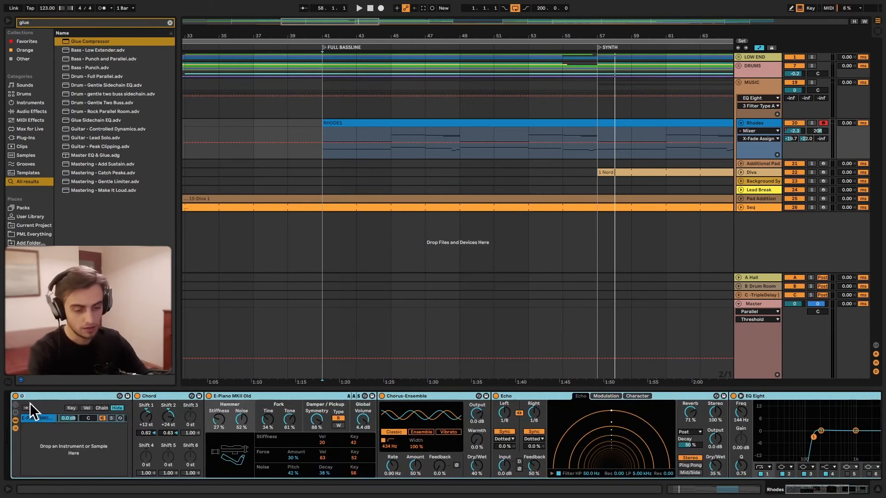
type("Old MK Piano")
key("Return")
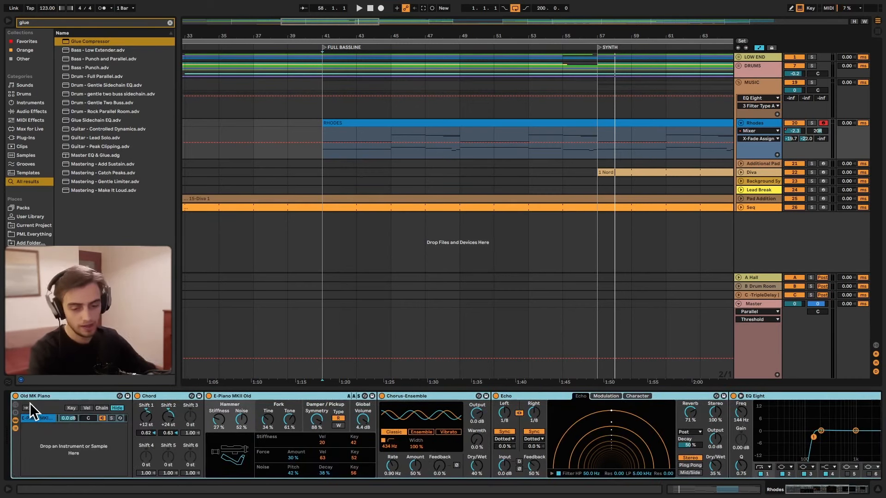
left_click(128, 396)
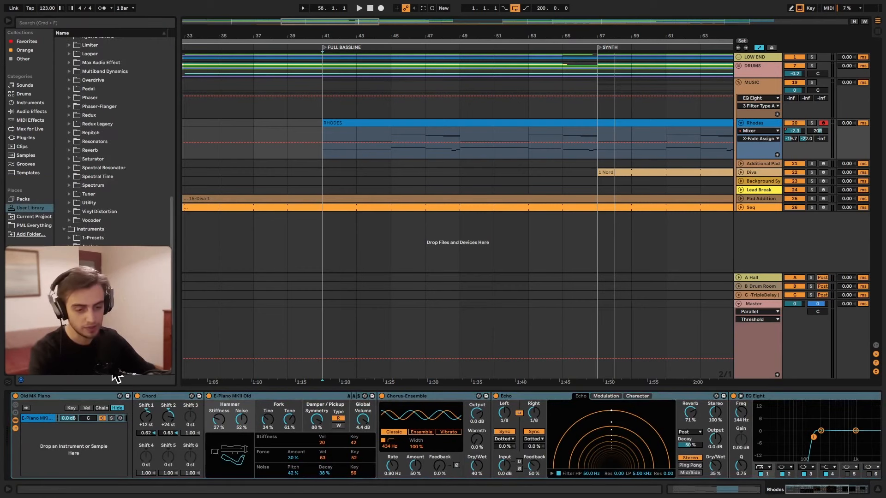
Step: Hide the Old MK Piano rack's chain list and play the full arrangement from bar 41
left_click(16, 429)
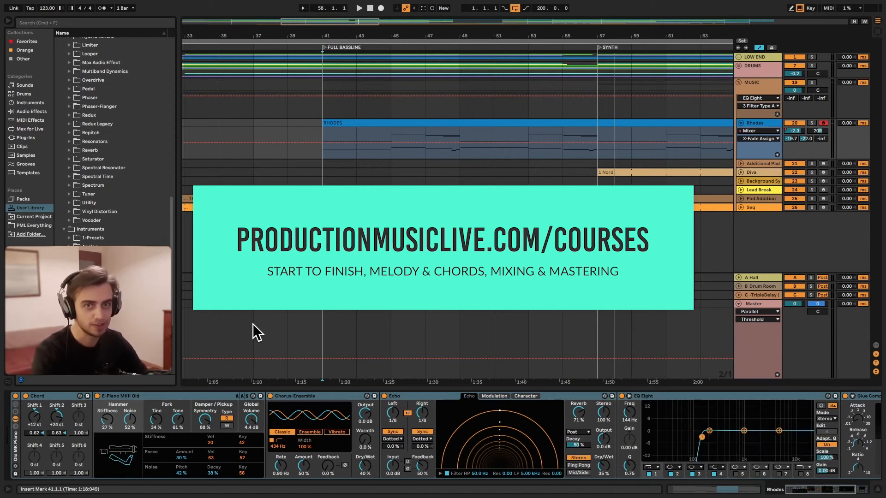
key("space")
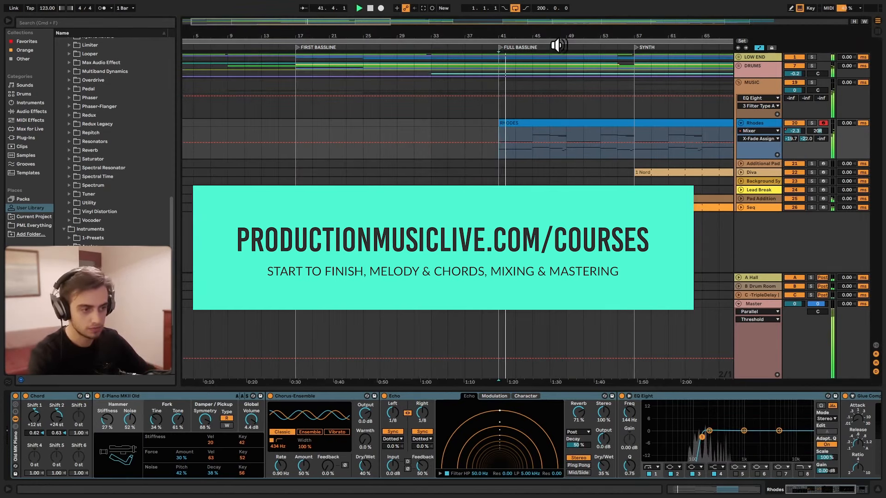
left_click_drag(556, 37, 470, 36)
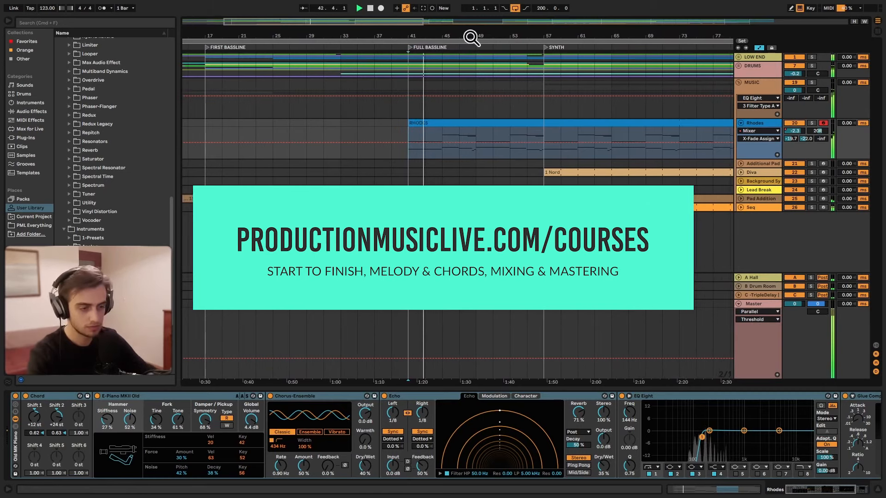